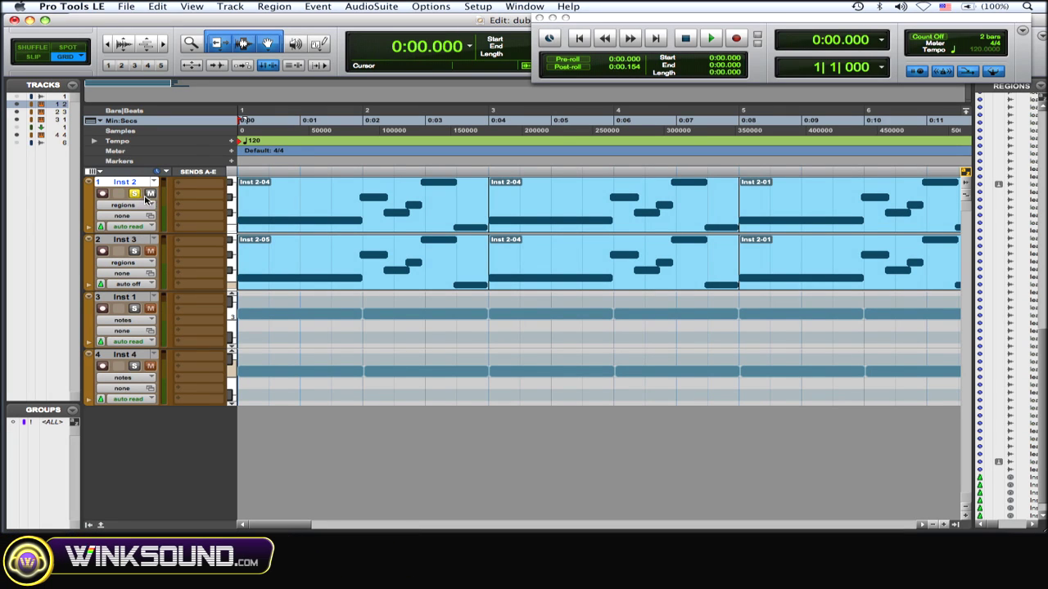
Play back the soloed Inst 2 track, then stop at the session start.
{"action": "key", "text": "space"}
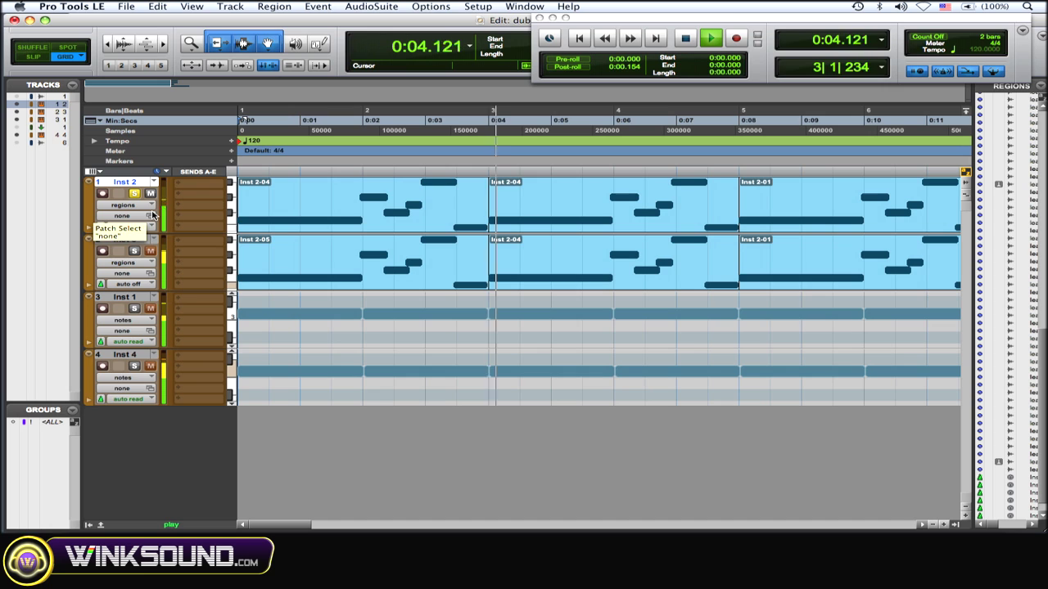
{"action": "key", "text": "space"}
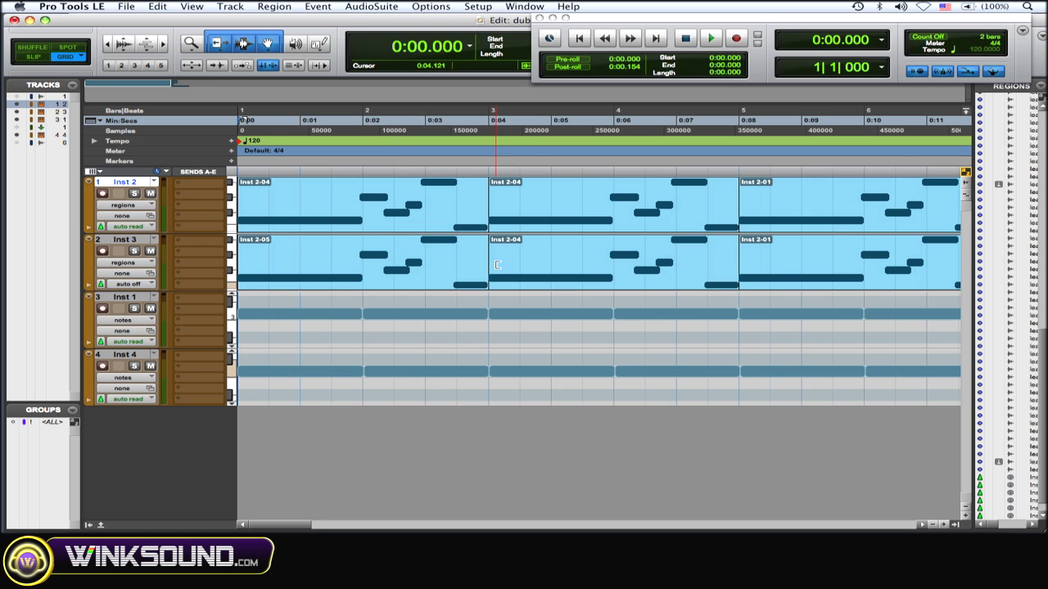
{"action": "scroll", "coordinate": [497, 264], "scroll_direction": "right", "scroll_amount": 10}
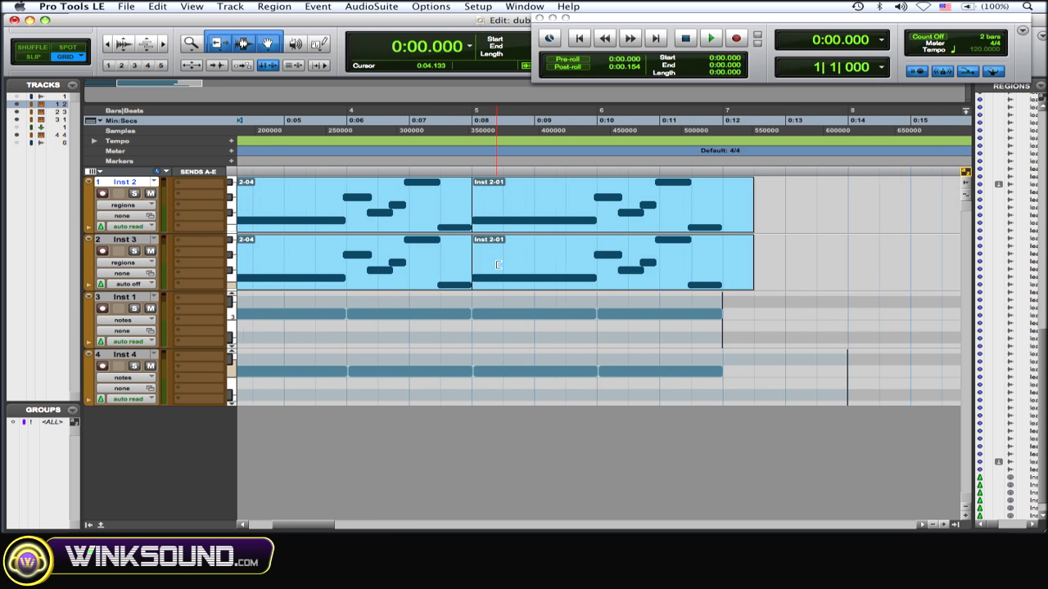
{"action": "scroll", "coordinate": [496, 264], "scroll_direction": "left", "scroll_amount": 10}
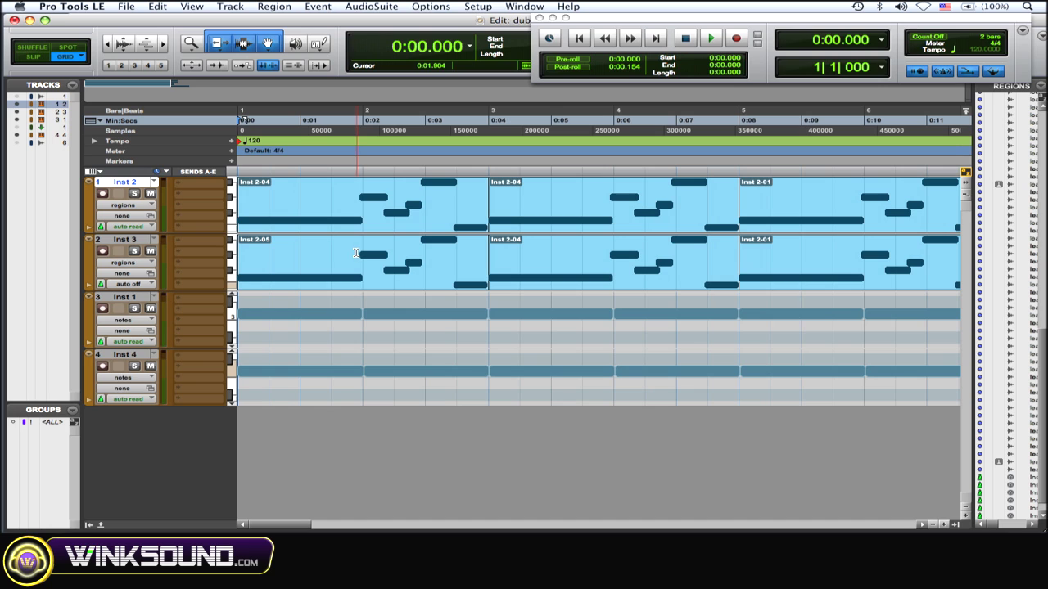
Select Inst 3 and play that bass layer alone, stopping back at the start.
{"action": "left_click", "coordinate": [136, 243]}
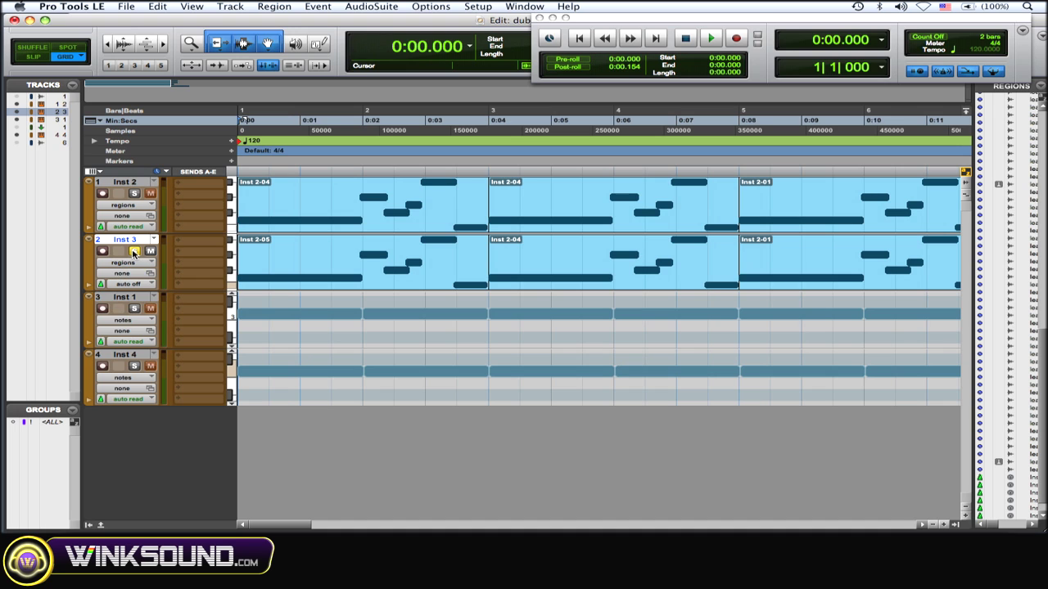
{"action": "key", "text": "space"}
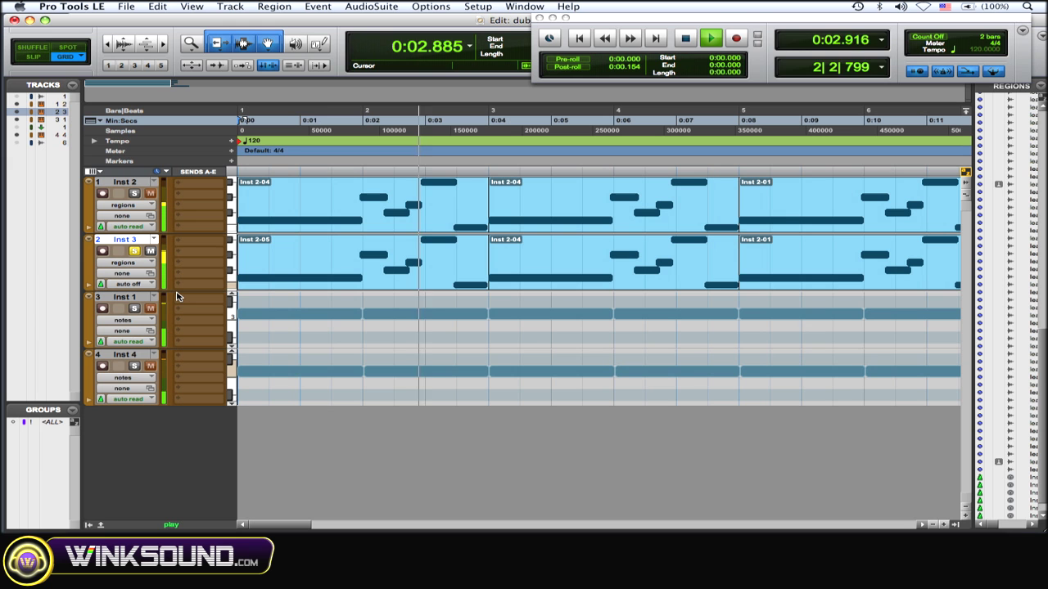
{"action": "key", "text": "space"}
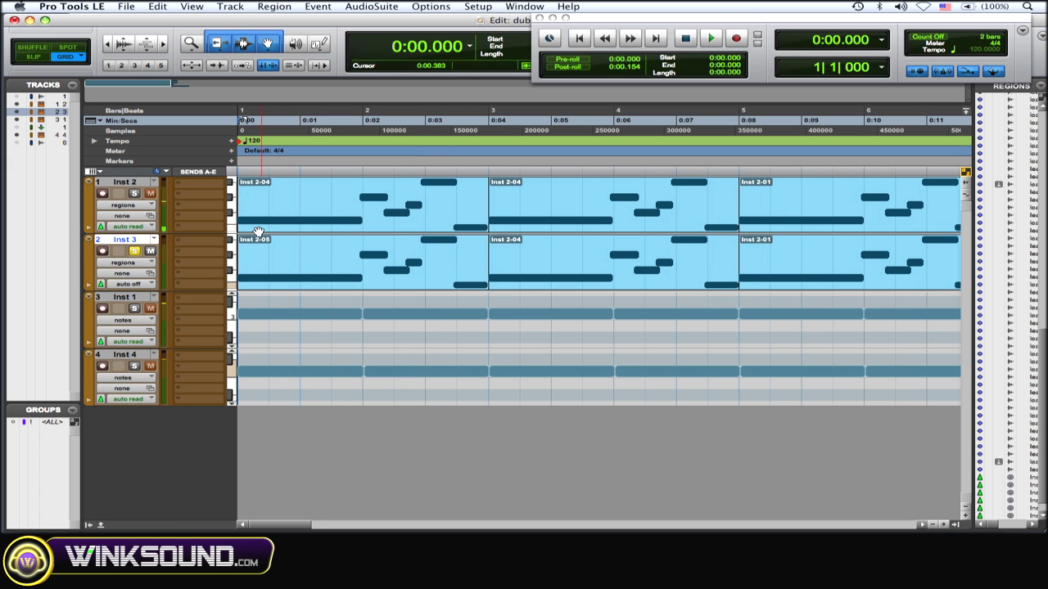
Open Inst 3's Vacuum synth editor from the Mix window, then return to the Edit window.
{"action": "key", "text": "F10"}
{"action": "left_click", "coordinate": [751, 159]}
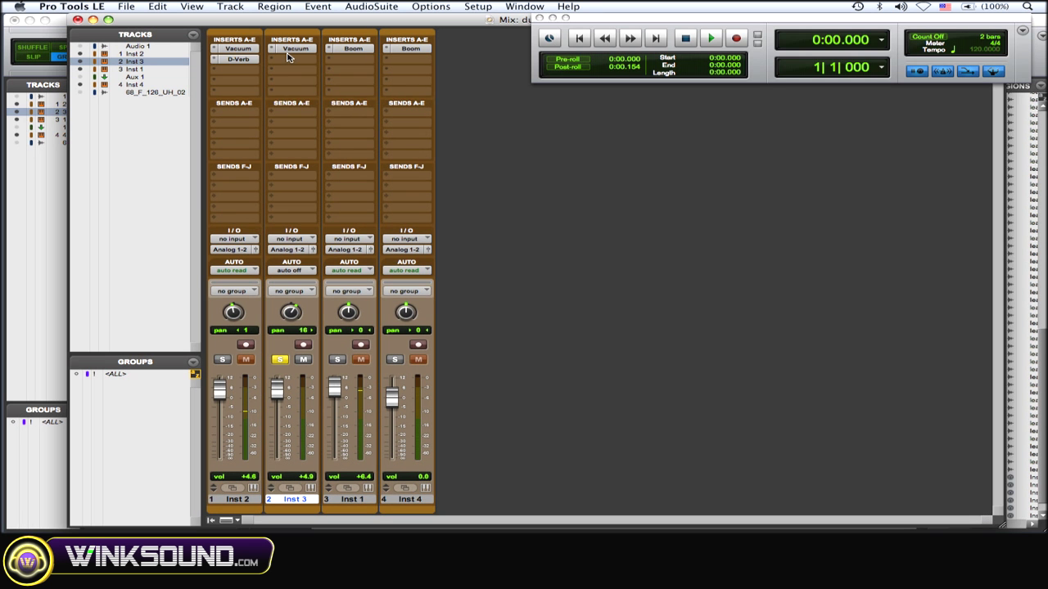
{"action": "left_click", "coordinate": [287, 57]}
{"action": "left_click", "coordinate": [291, 49]}
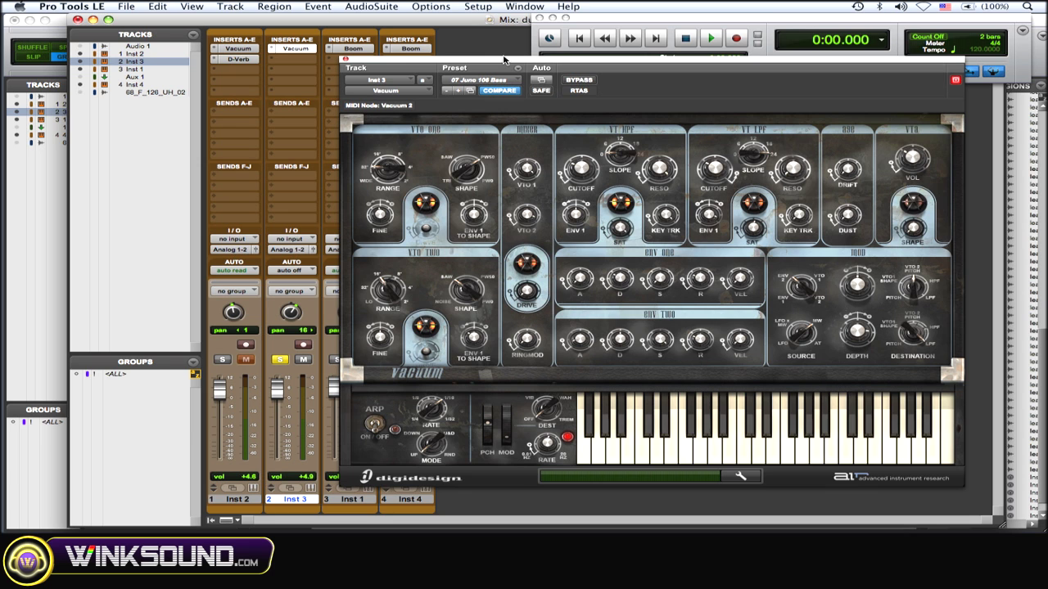
{"action": "left_click_drag", "start_coordinate": [507, 61], "coordinate": [499, 58]}
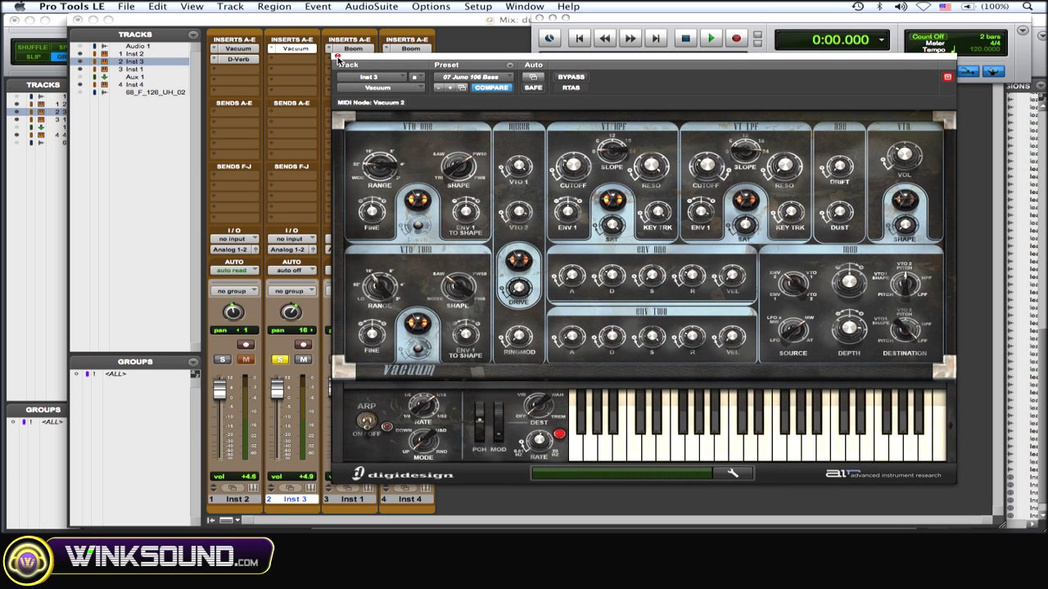
{"action": "left_click", "coordinate": [337, 57]}
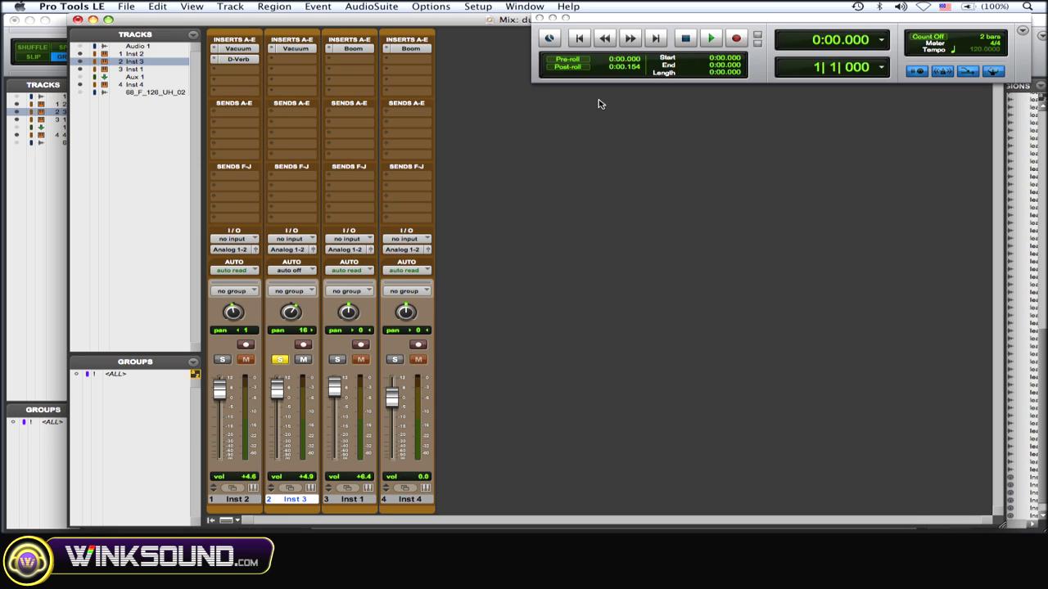
{"action": "key", "text": "F10"}
{"action": "left_click", "coordinate": [303, 352]}
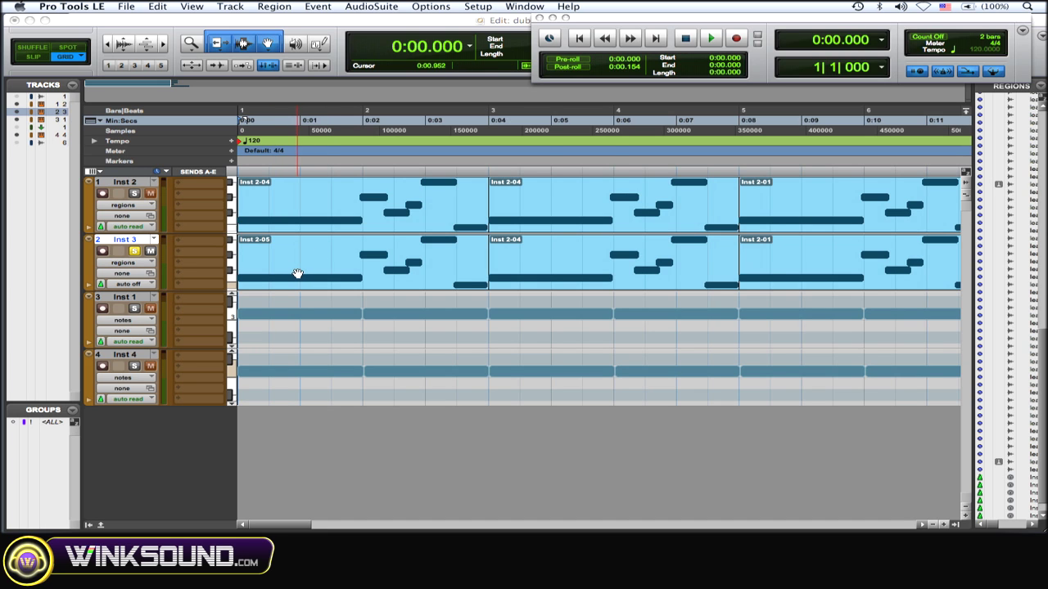
Enable LPF Cutoff and Arp Rate for automation in Inst 3's Vacuum plug-in.
{"action": "key", "text": "F9"}
{"action": "left_click", "coordinate": [884, 131]}
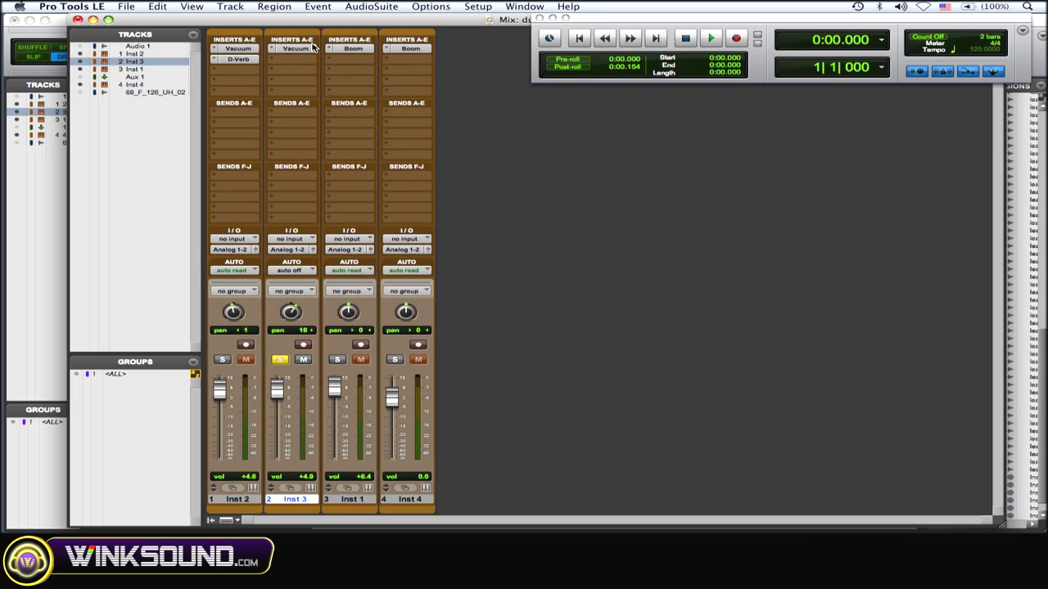
{"action": "left_click", "coordinate": [295, 49]}
{"action": "left_click_drag", "start_coordinate": [464, 63], "coordinate": [440, 59]}
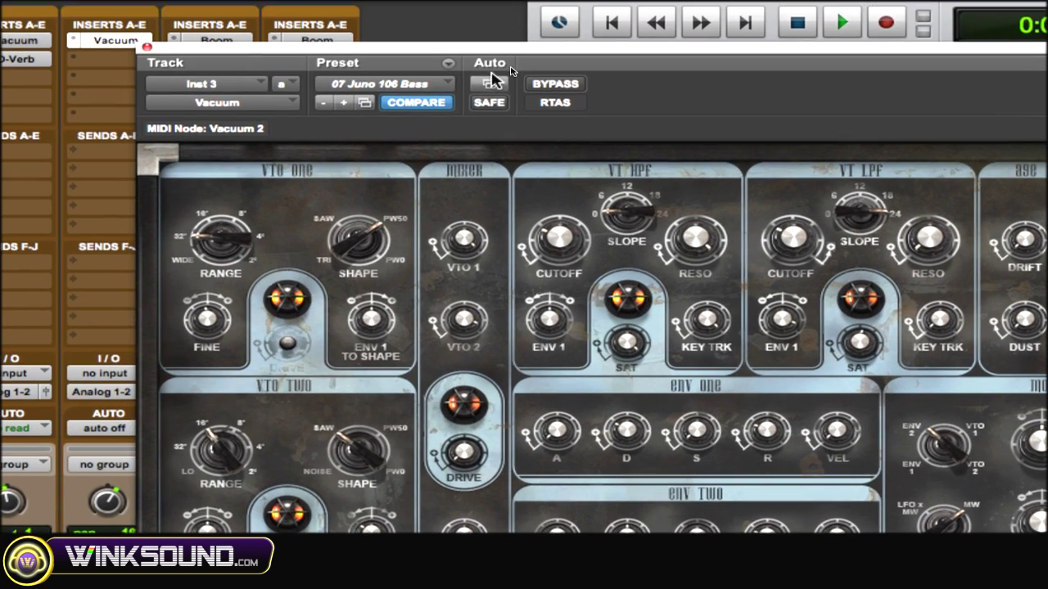
{"action": "left_click", "coordinate": [509, 72]}
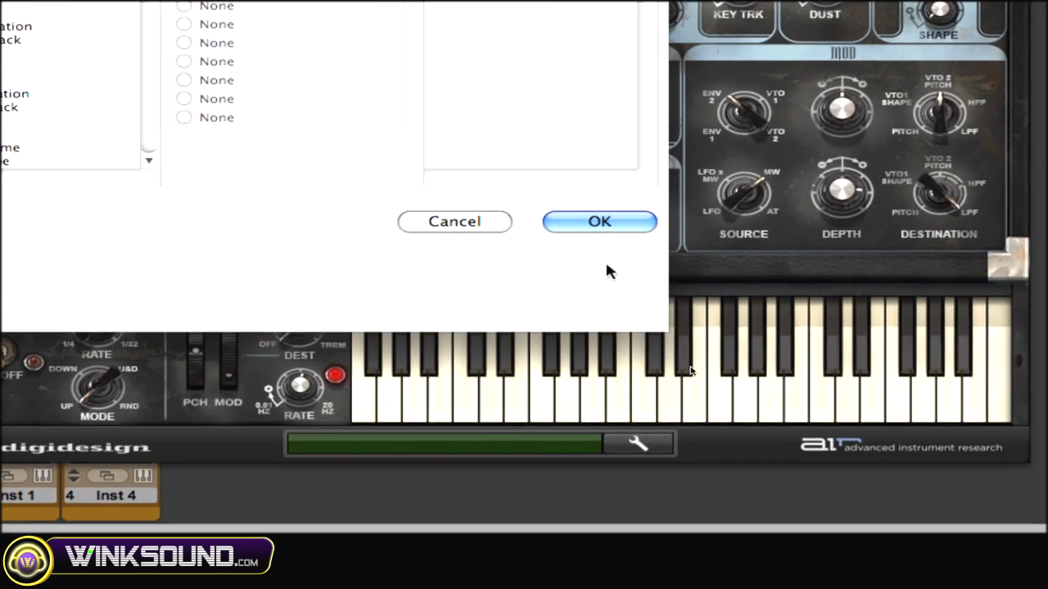
{"action": "key", "text": "Escape"}
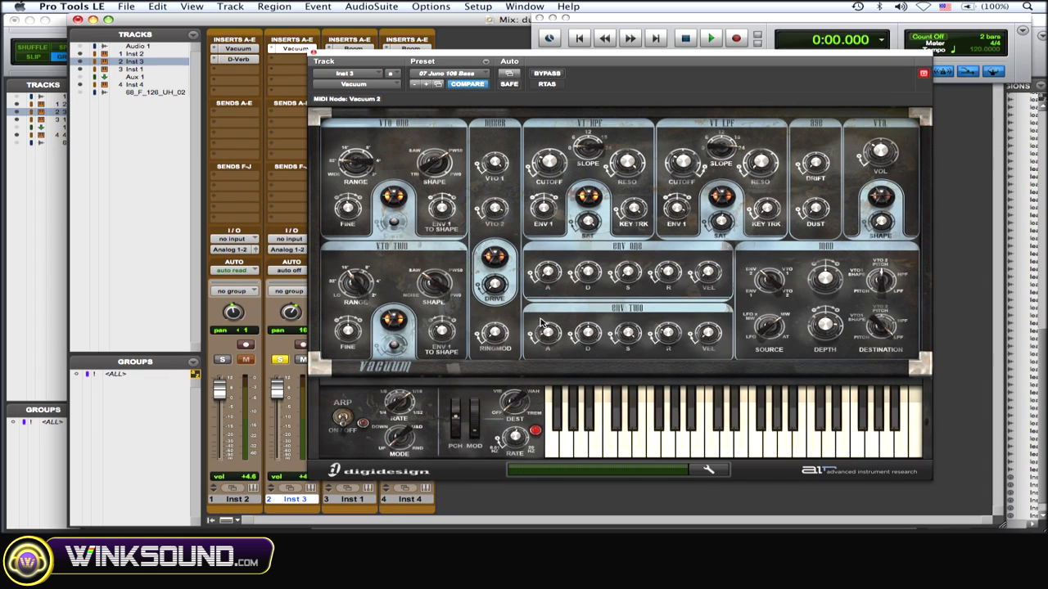
{"action": "left_click", "coordinate": [313, 53]}
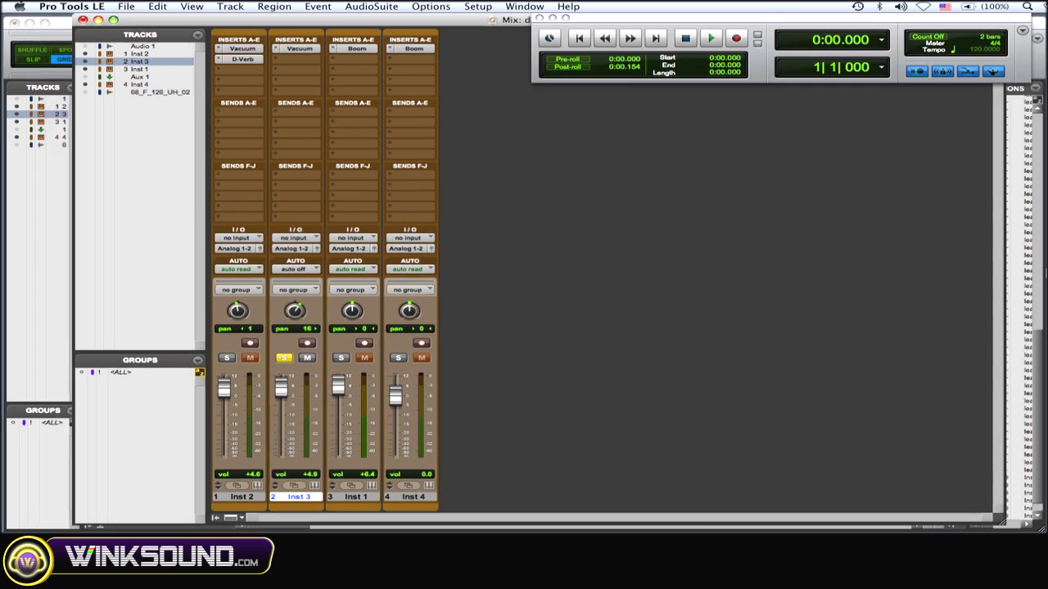
{"action": "key", "text": "F9"}
Set Inst 3's automation mode to Touch and reveal its mod wheel automation lane.
{"action": "left_click", "coordinate": [430, 338]}
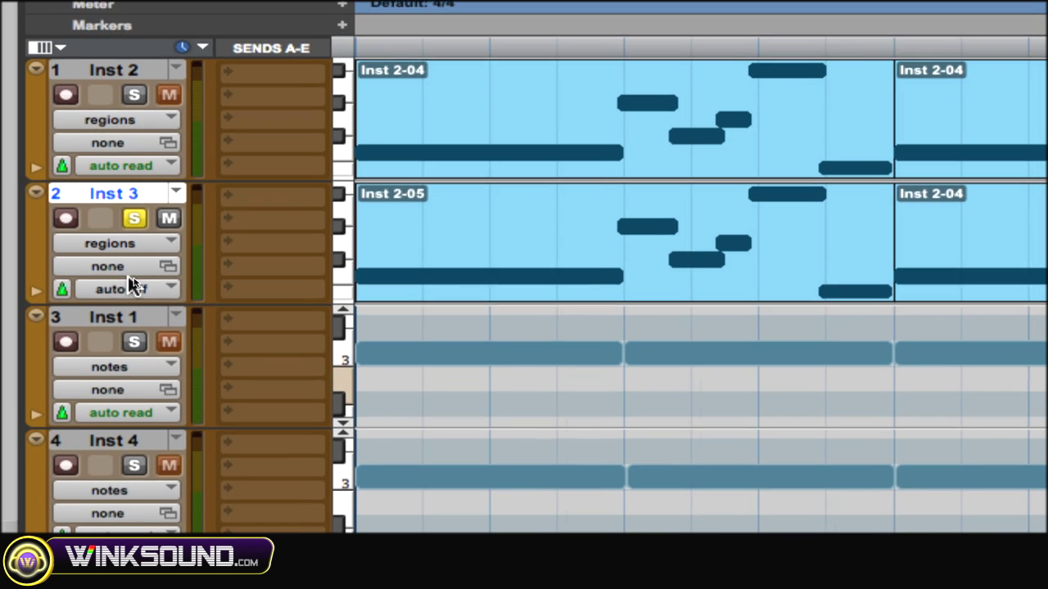
{"action": "left_click", "coordinate": [127, 283]}
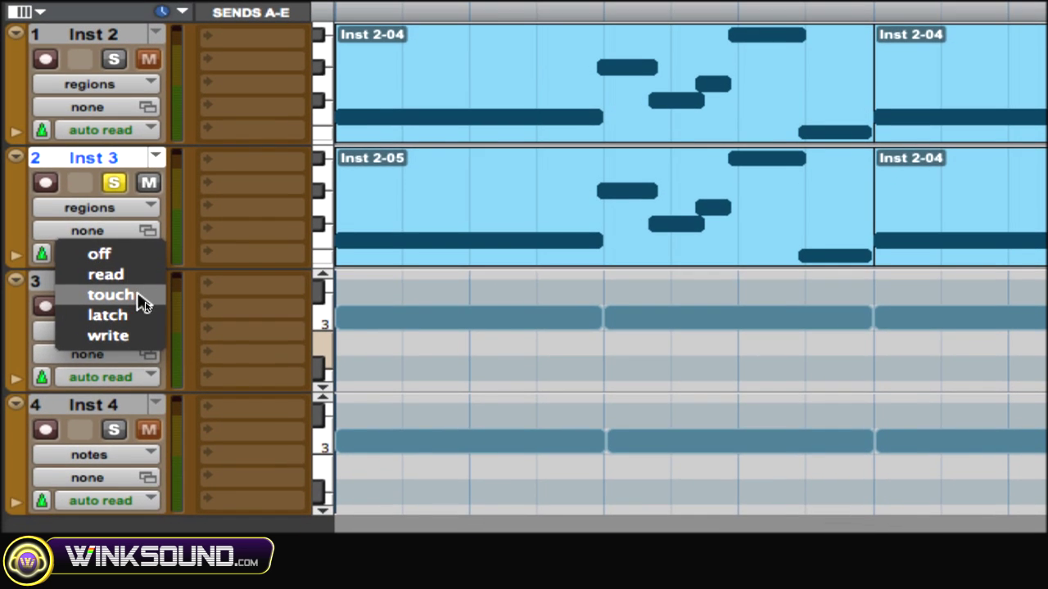
{"action": "left_click", "coordinate": [141, 298]}
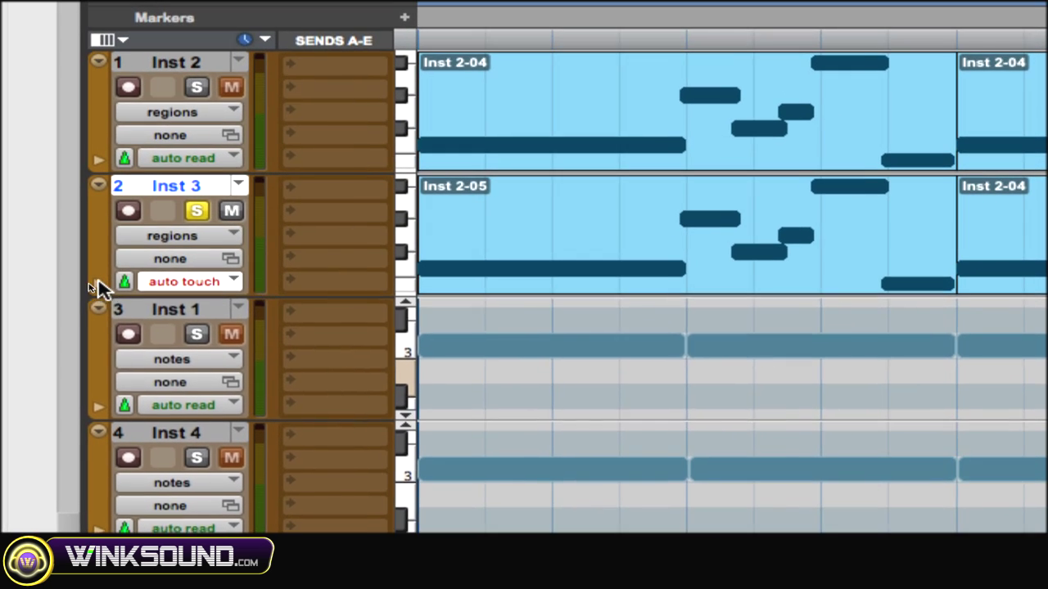
{"action": "left_click", "coordinate": [96, 282]}
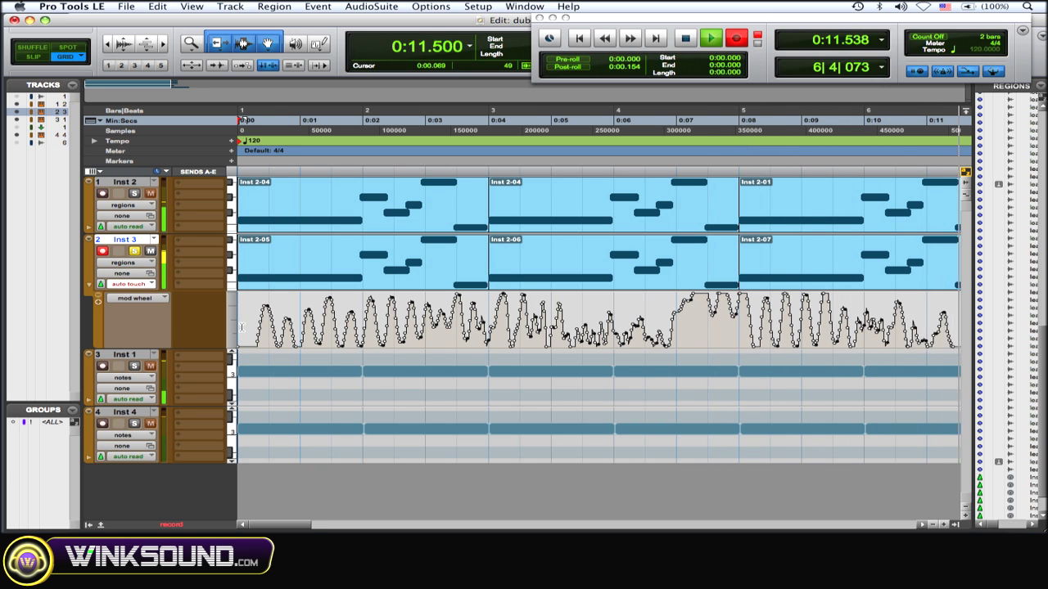
Stop the mod wheel recording, then play back the filter wobble and stop.
{"action": "key", "text": "space"}
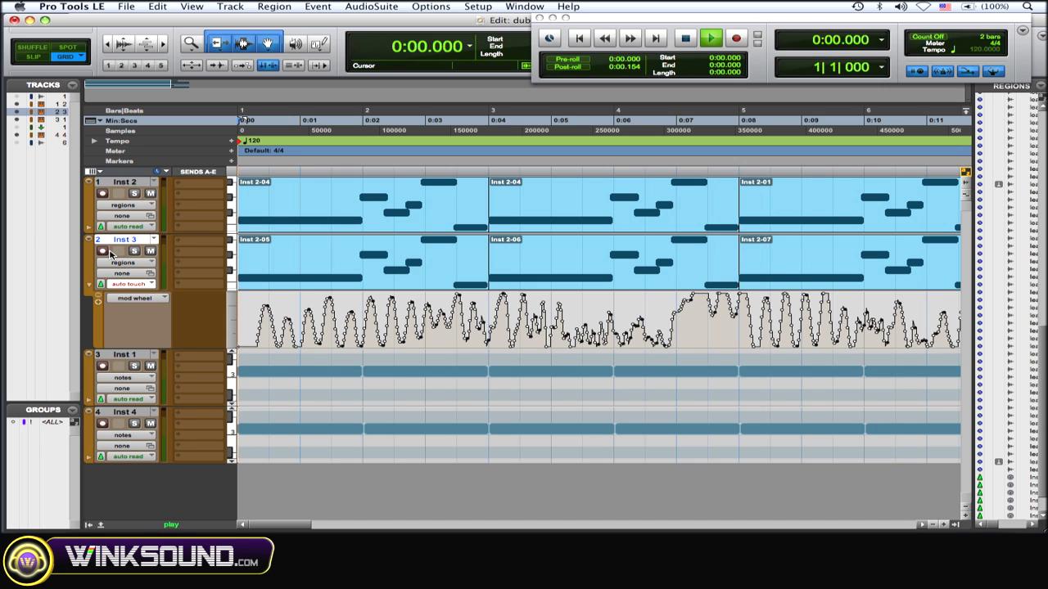
{"action": "key", "text": "space"}
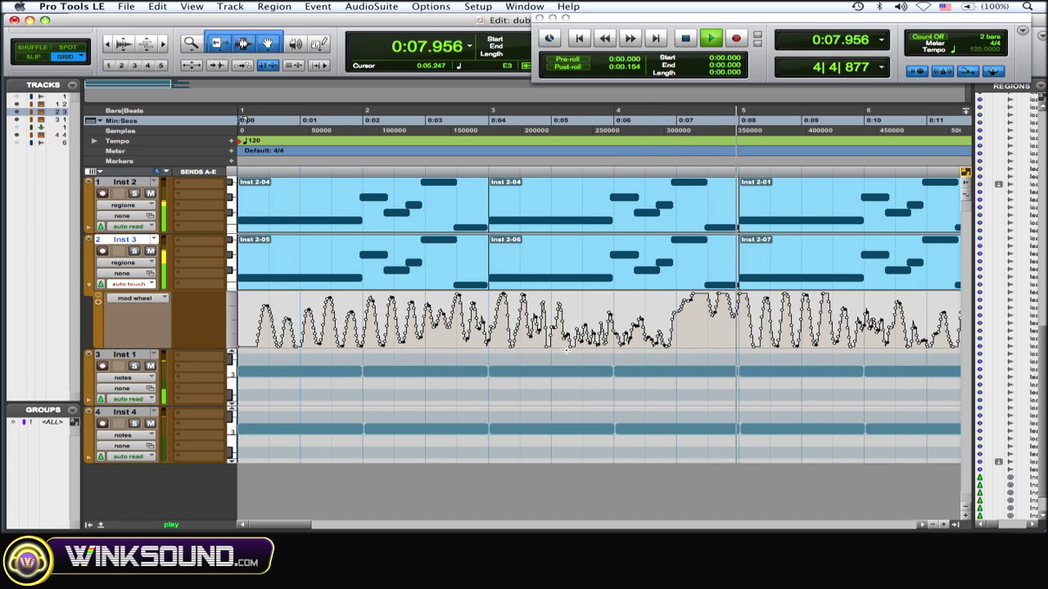
{"action": "key", "text": "space"}
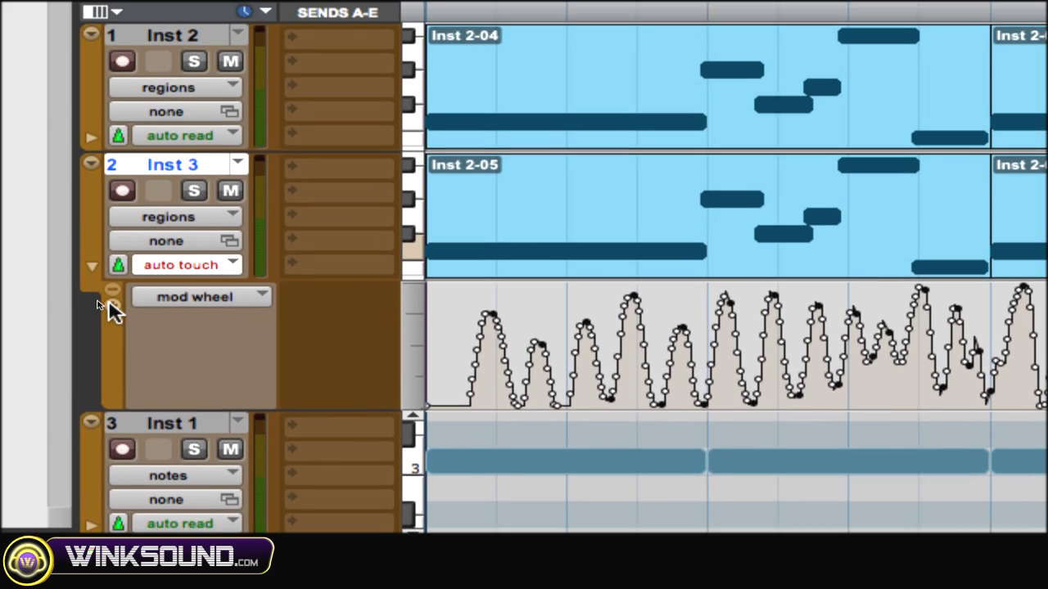
Add a second Inst 3 automation lane showing Vacuum's Arp Rate.
{"action": "left_click", "coordinate": [72, 307]}
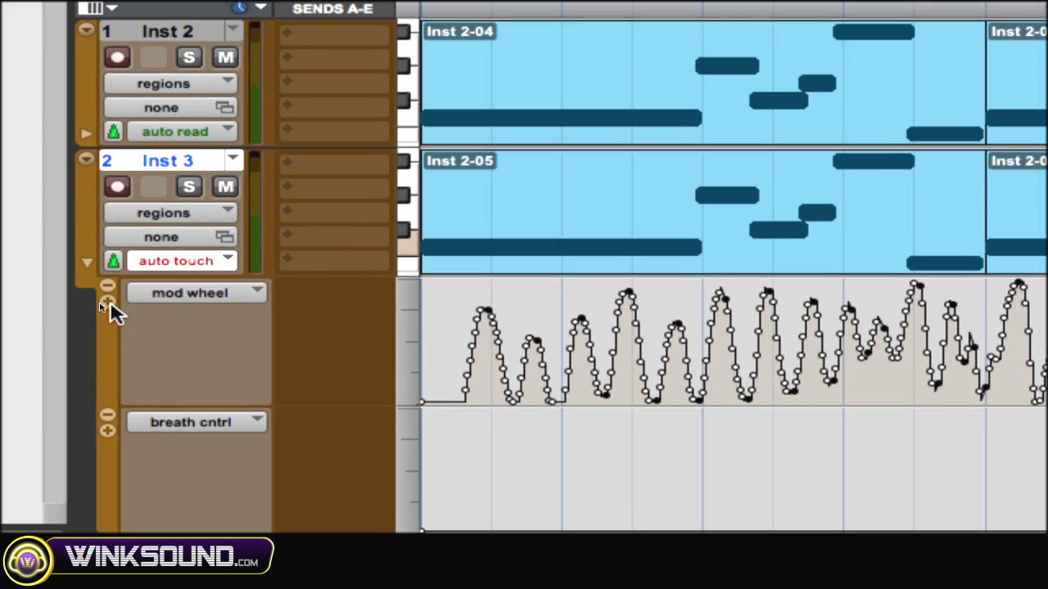
{"action": "left_click", "coordinate": [156, 348]}
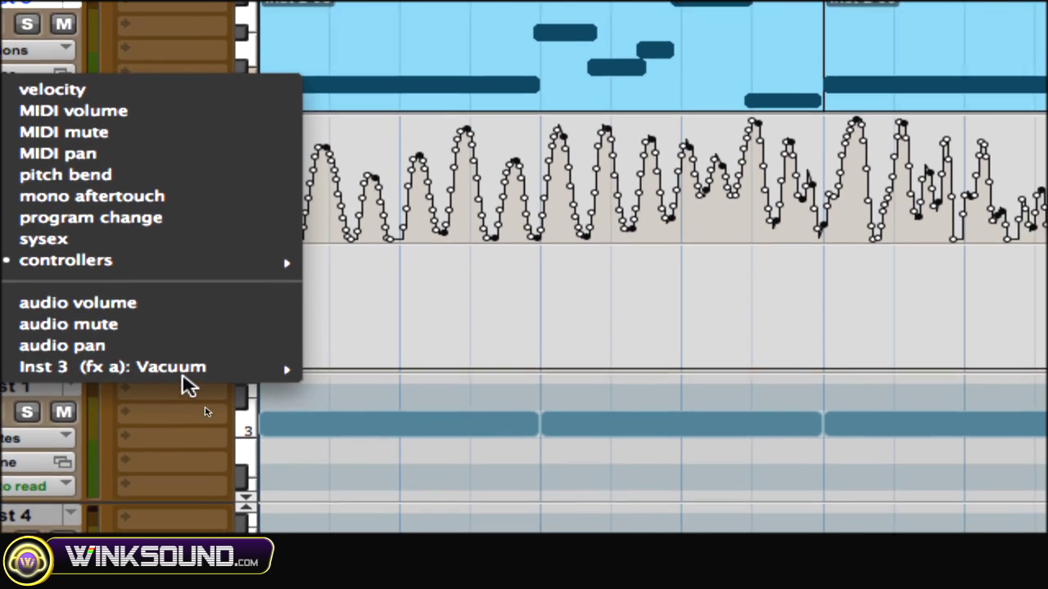
{"action": "mouse_move", "coordinate": [322, 459]}
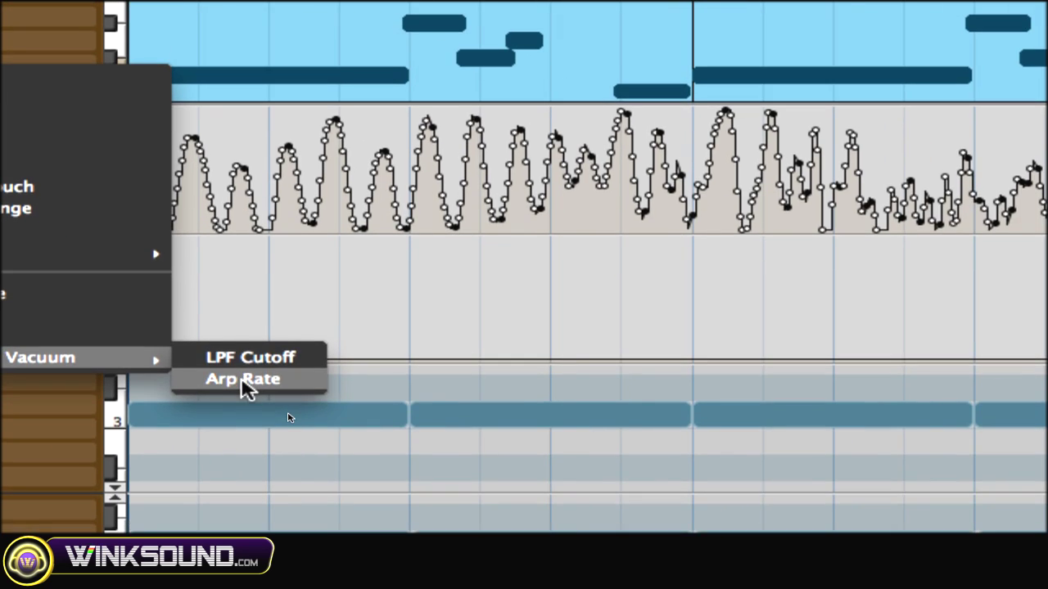
{"action": "left_click", "coordinate": [327, 392]}
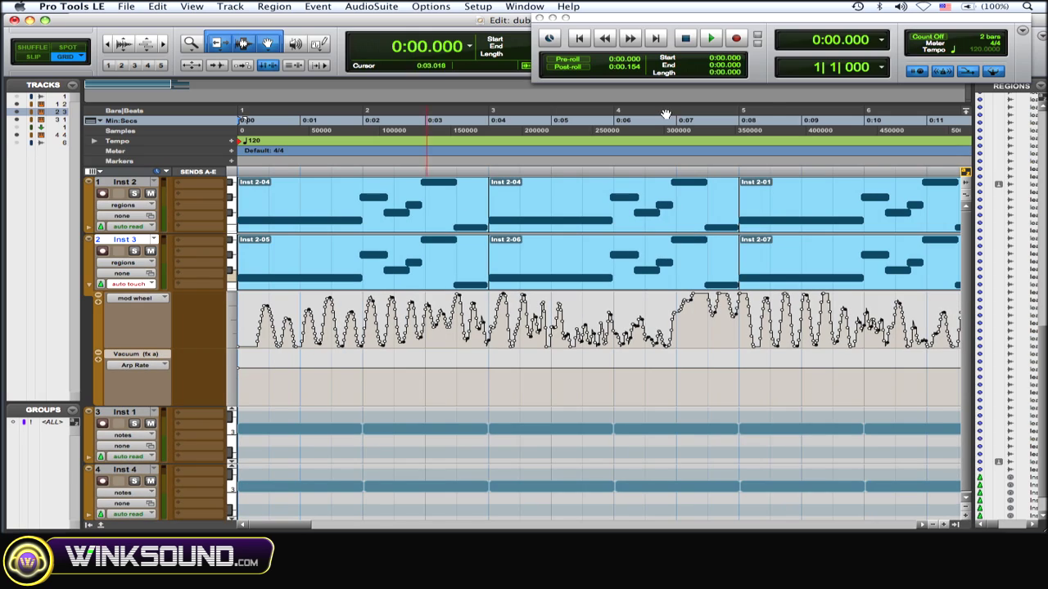
Switch on Vacuum's arpeggiator for Inst 3 and return to the Edit window.
{"action": "key", "text": "super+equal"}
{"action": "left_click", "coordinate": [296, 49]}
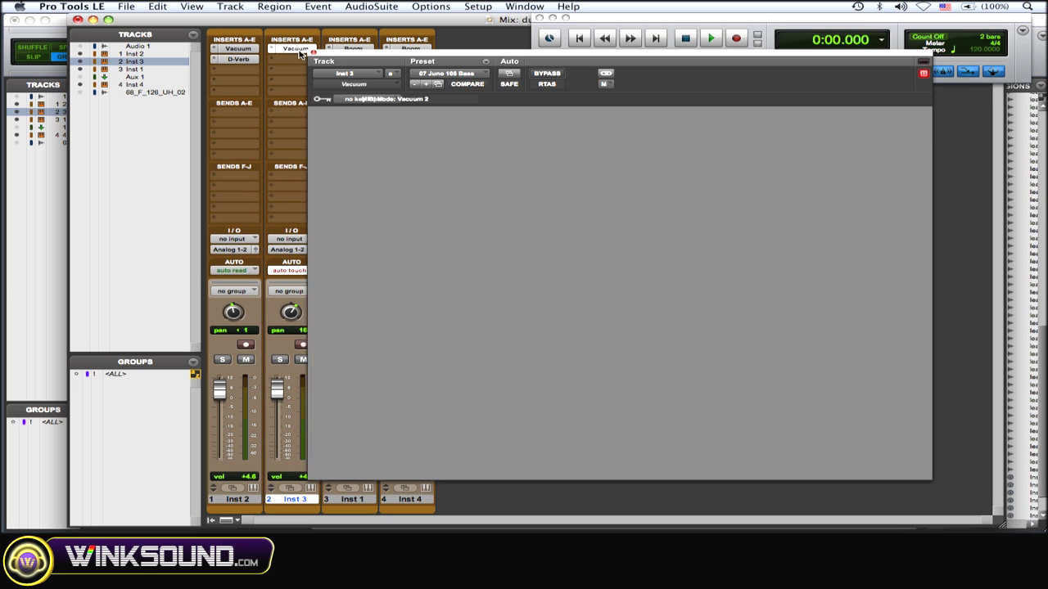
{"action": "left_click", "coordinate": [344, 417]}
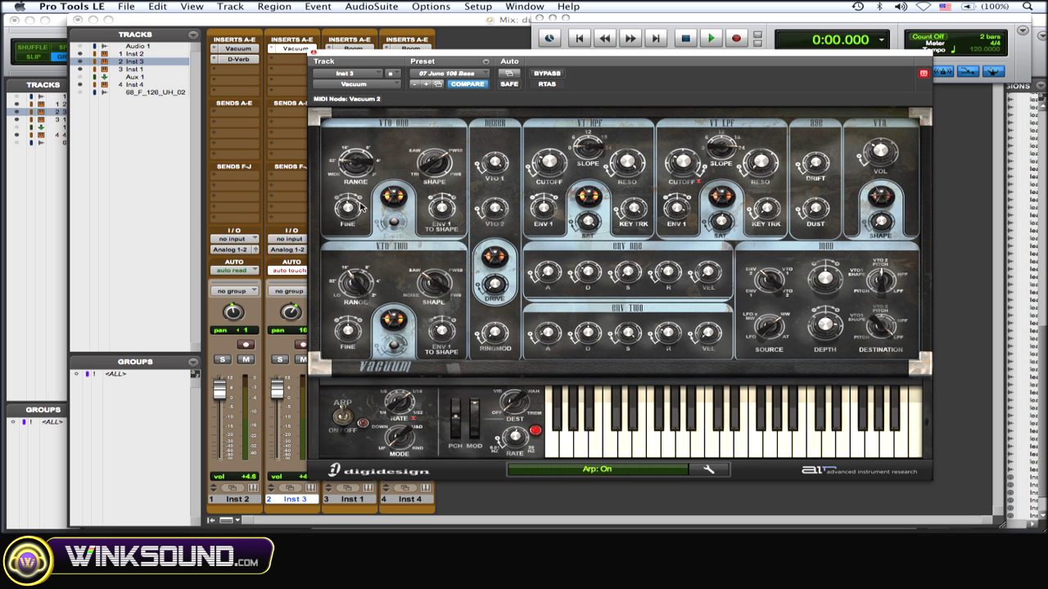
{"action": "left_click", "coordinate": [313, 53]}
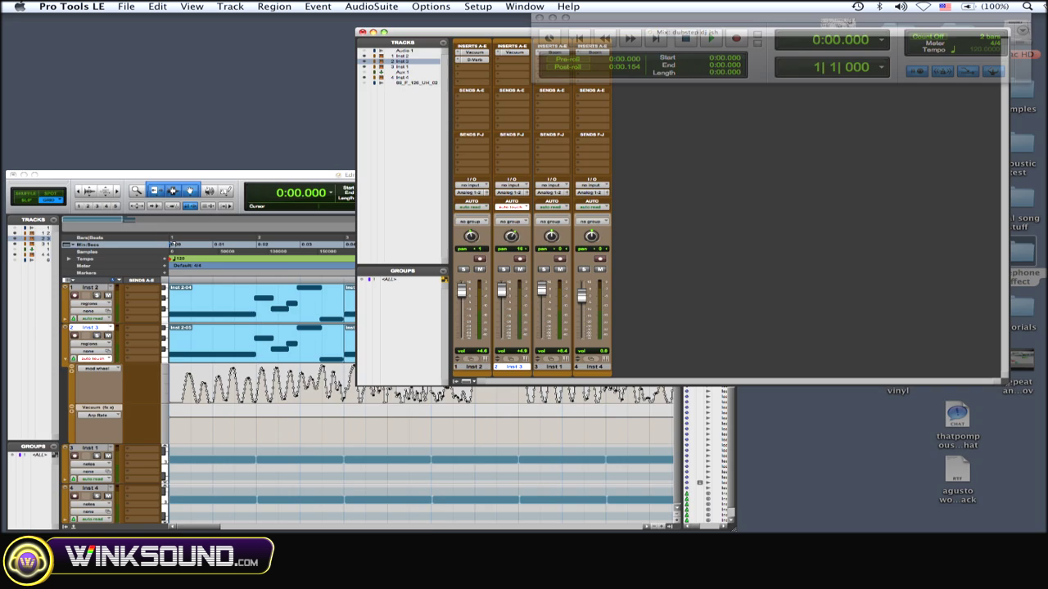
{"action": "key", "text": "F9"}
{"action": "left_click", "coordinate": [302, 354]}
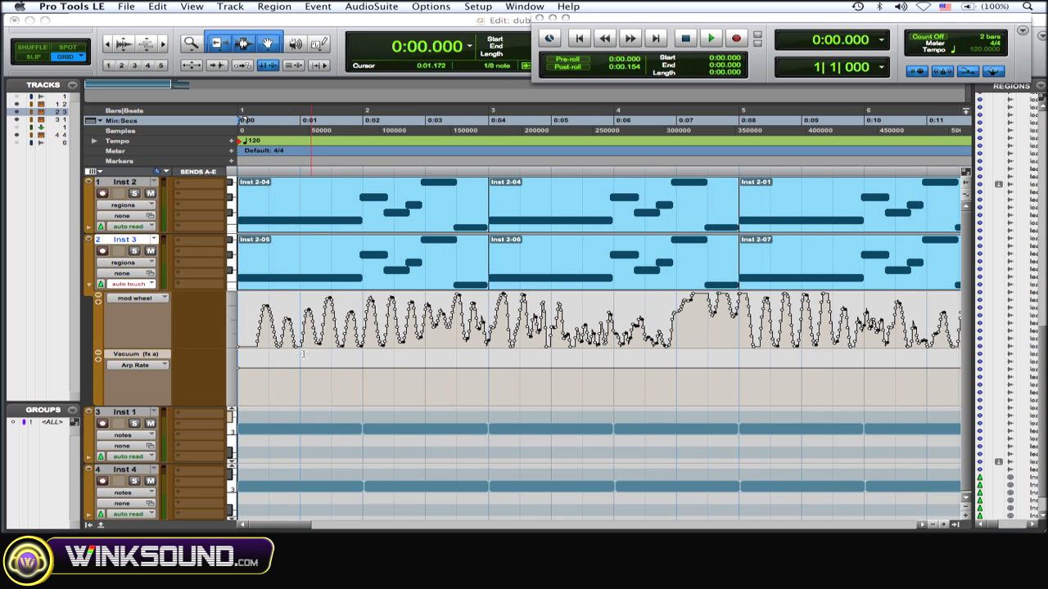
{"action": "left_click", "coordinate": [325, 47]}
Draw a stepped Arp Rate curve freehand across bars 1–5 and play it back.
{"action": "left_click", "coordinate": [323, 49]}
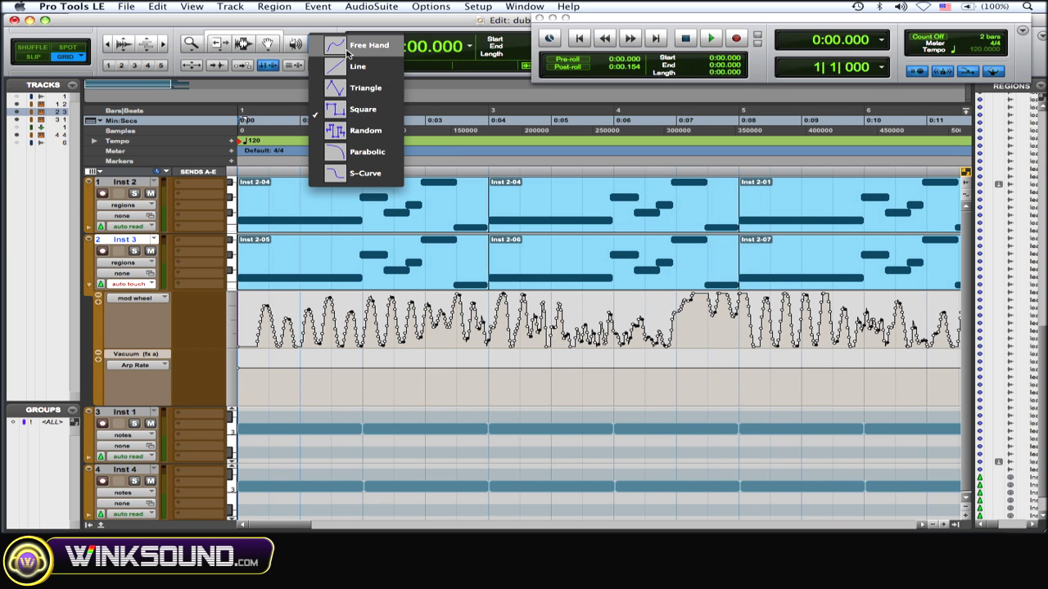
{"action": "left_click", "coordinate": [348, 50]}
{"action": "left_click_drag", "start_coordinate": [304, 386], "coordinate": [386, 365]}
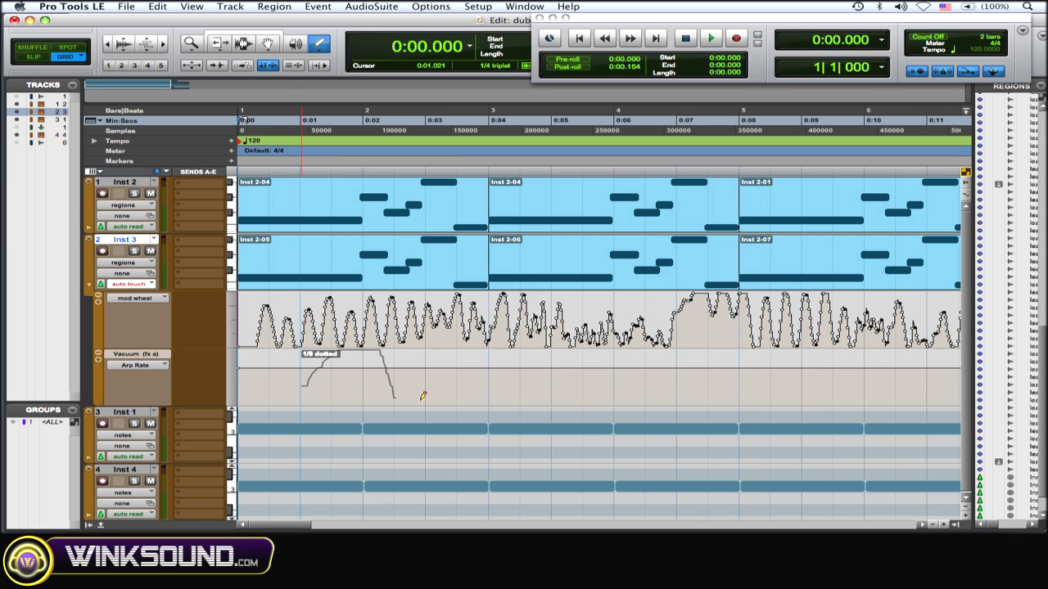
{"action": "mouse_move", "coordinate": [491, 359]}
{"action": "left_mouse_down"}
{"action": "mouse_move", "coordinate": [506, 407]}
{"action": "mouse_move", "coordinate": [580, 358]}
{"action": "left_mouse_up"}
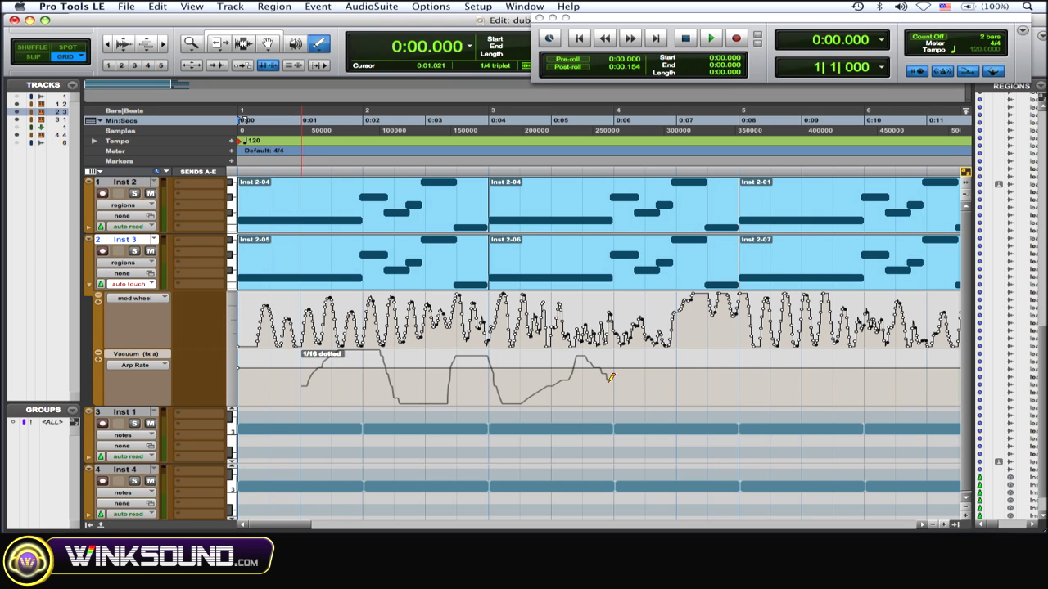
{"action": "mouse_move", "coordinate": [665, 395]}
{"action": "left_mouse_down"}
{"action": "mouse_move", "coordinate": [684, 374]}
{"action": "mouse_move", "coordinate": [706, 391]}
{"action": "left_mouse_up"}
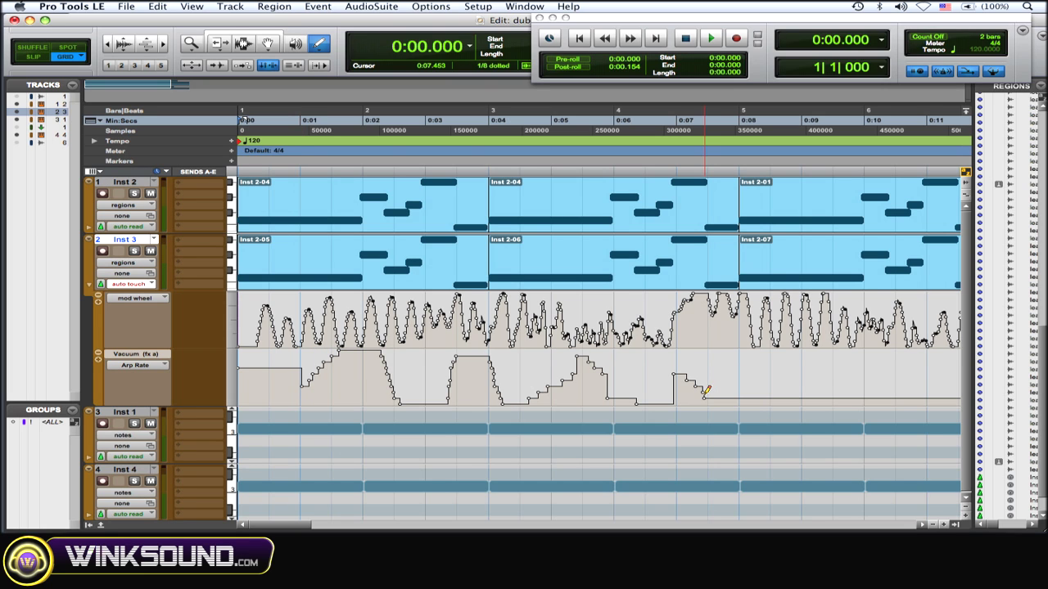
{"action": "key", "text": "space"}
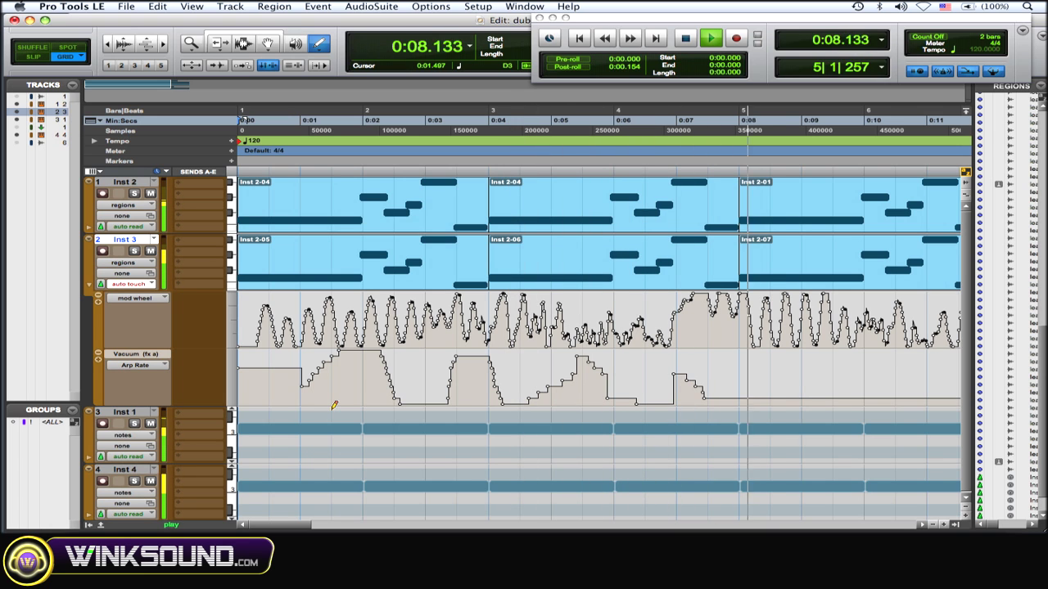
Stop playback, returning the transport to 1|1|000.
{"action": "key", "text": "space"}
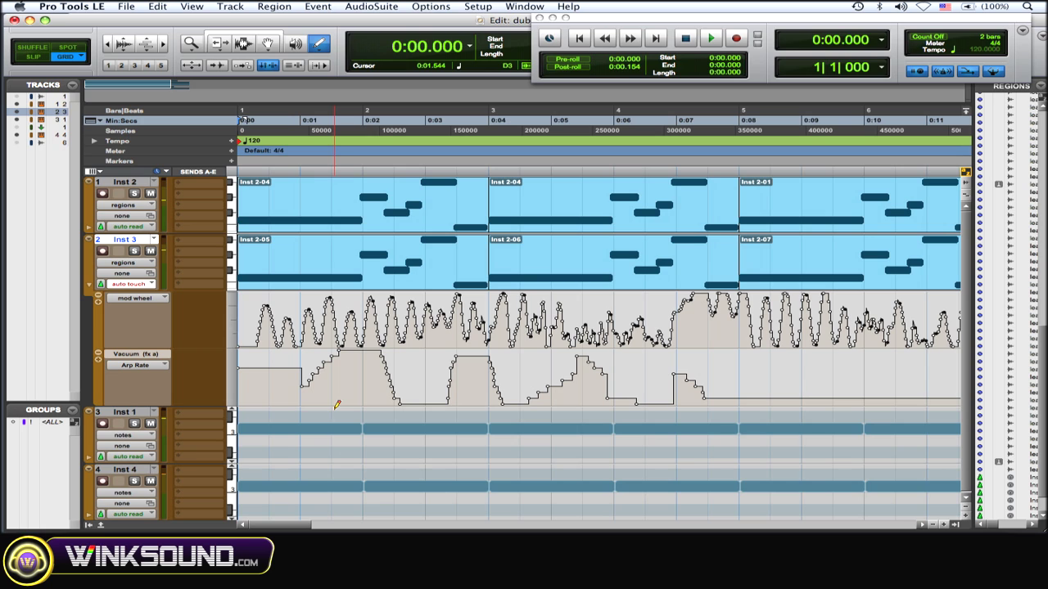